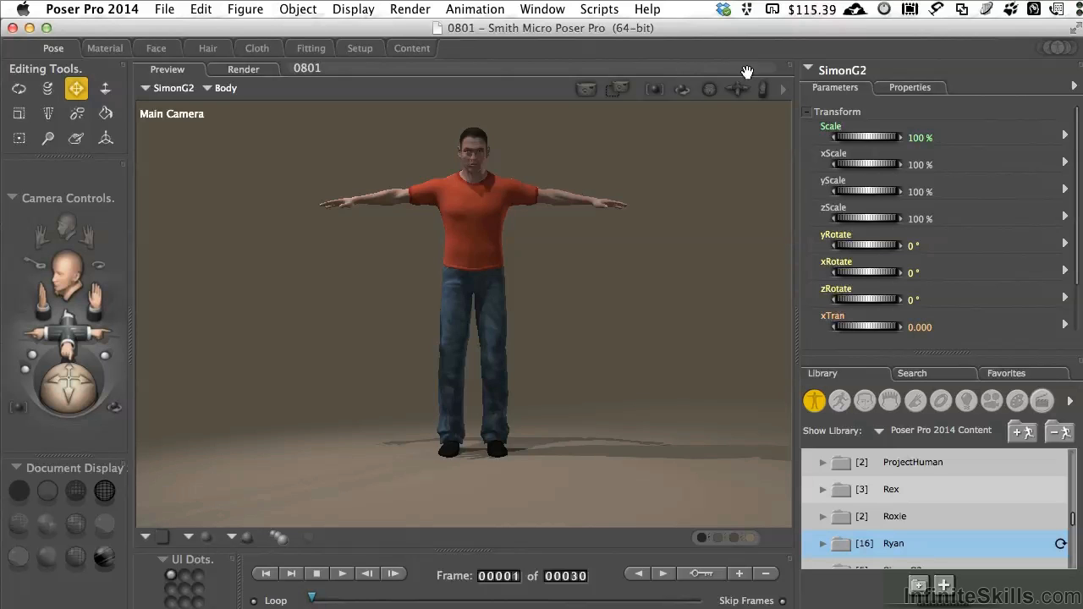
Switch to the Face Camera close-up and choose No Shadows for the preview.
left_click(66, 235)
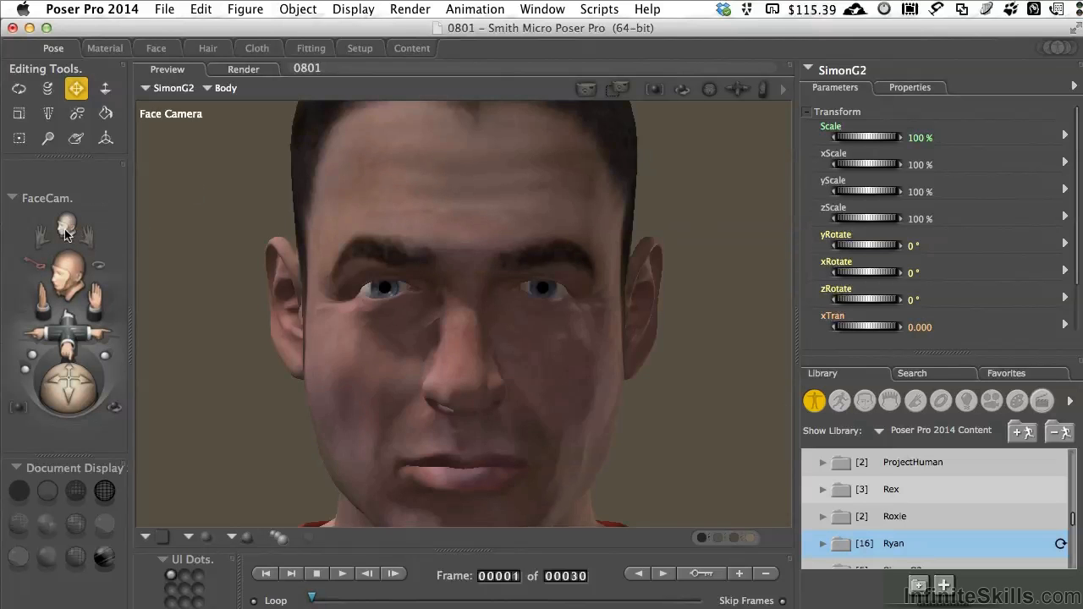
left_click(231, 535)
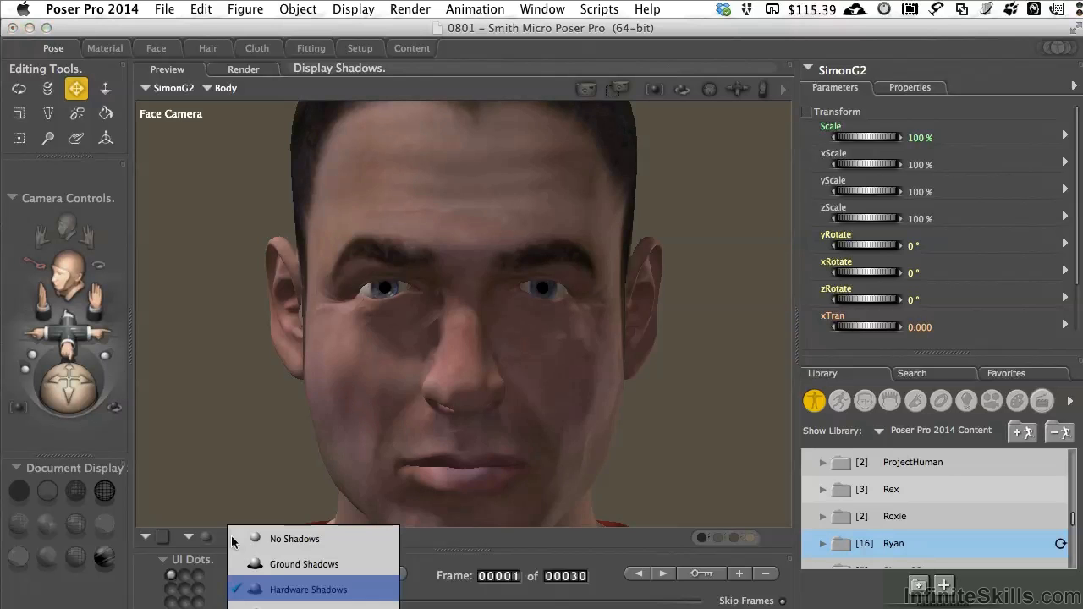
left_click(297, 539)
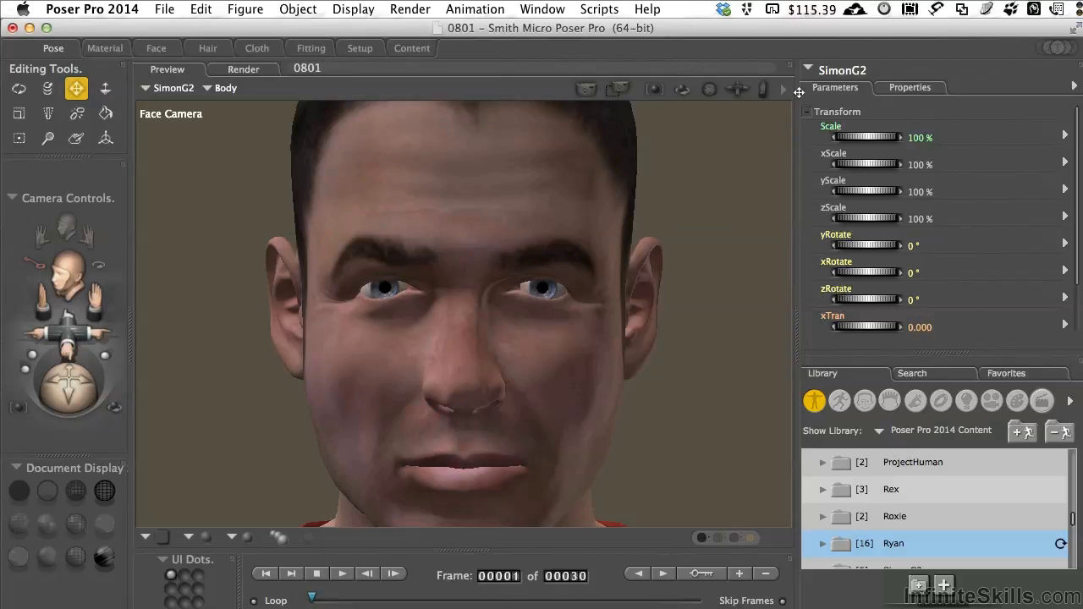
Select SimonG2's Head through Body Parts > Neck Parts > Head in the actor menu.
left_click(834, 71)
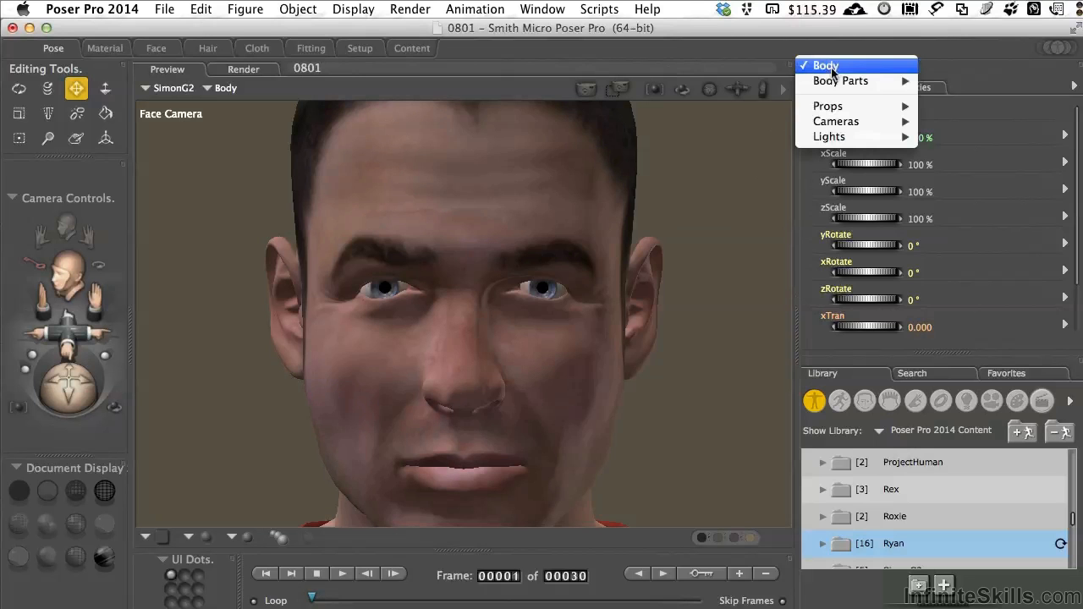
mouse_move(834, 82)
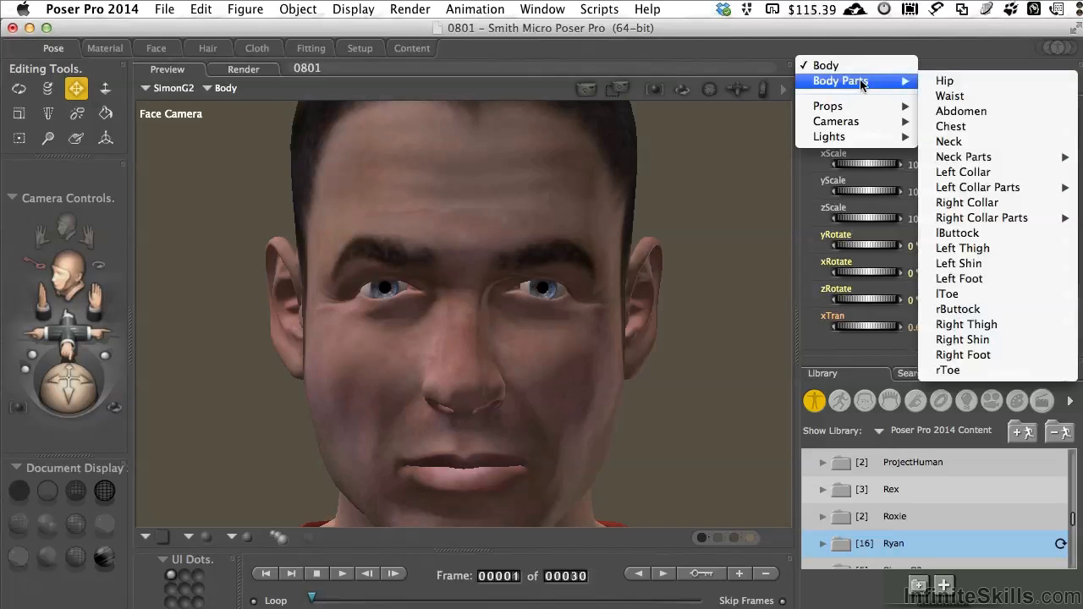
left_click(981, 157)
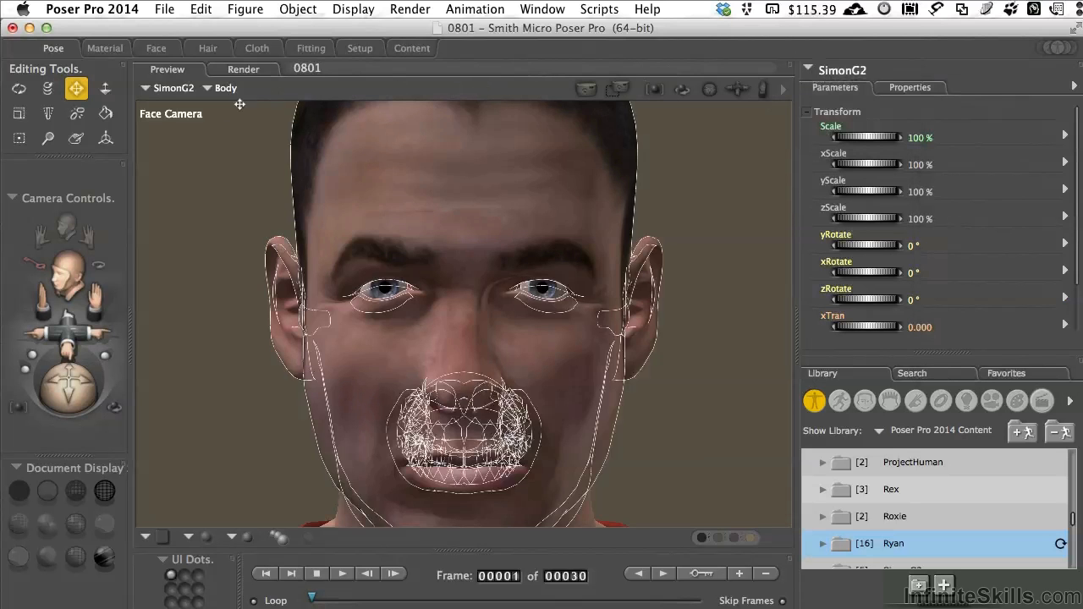
left_click(208, 89)
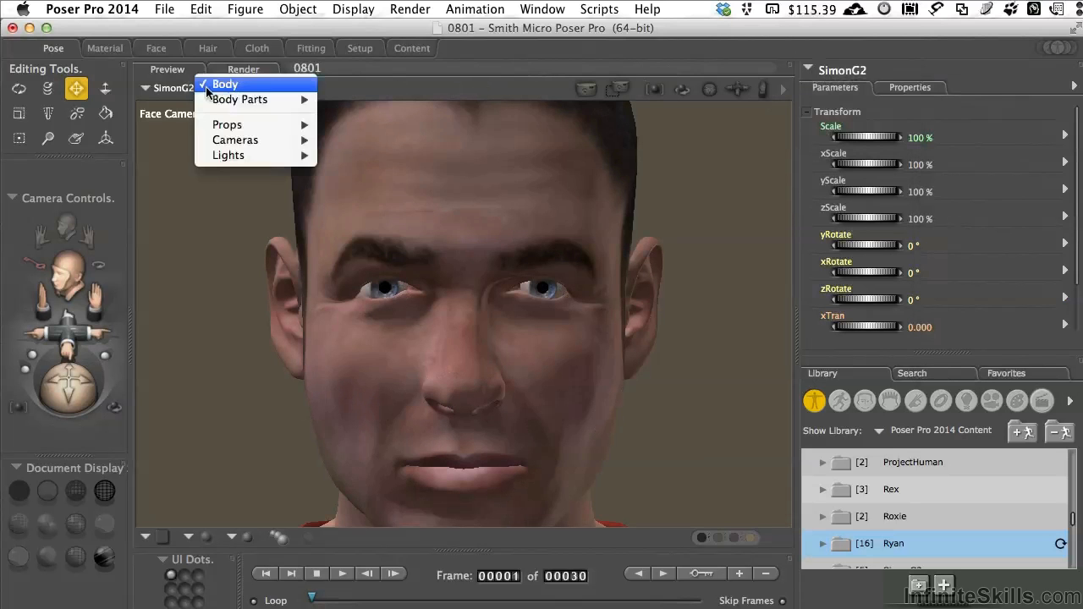
mouse_move(210, 102)
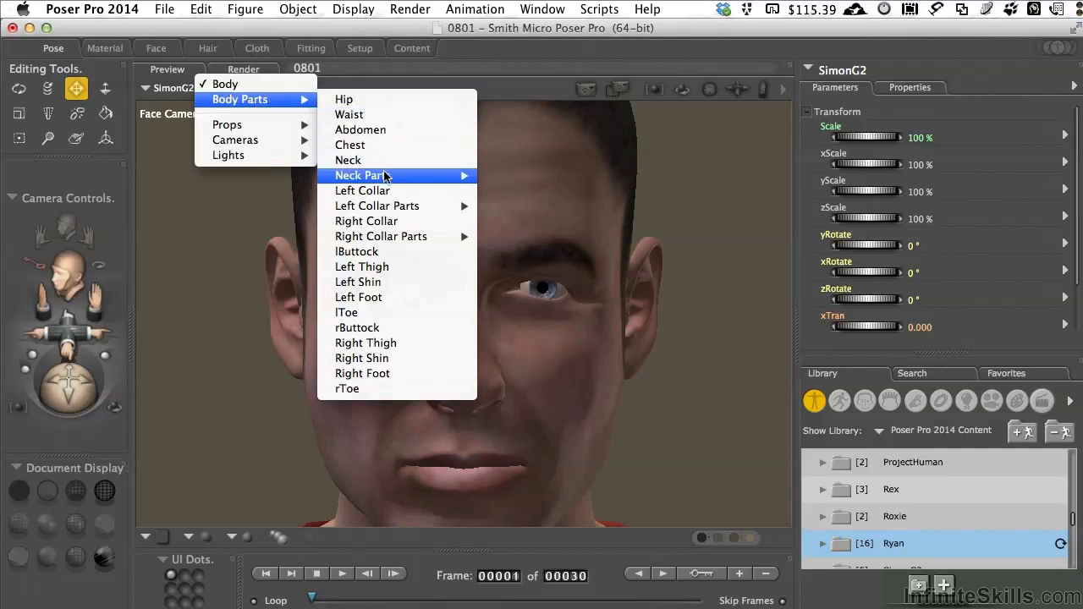
mouse_move(431, 176)
left_click(507, 176)
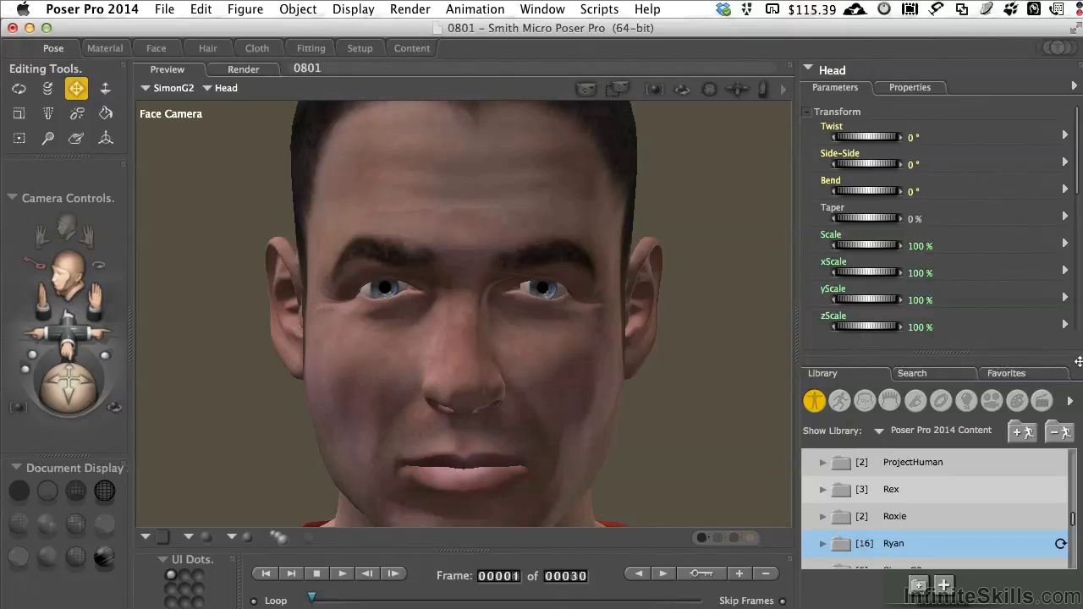
Hide the Library panel and expand Face Morph > Brow to list BrowUpAll through Scowl.
left_click(1079, 362)
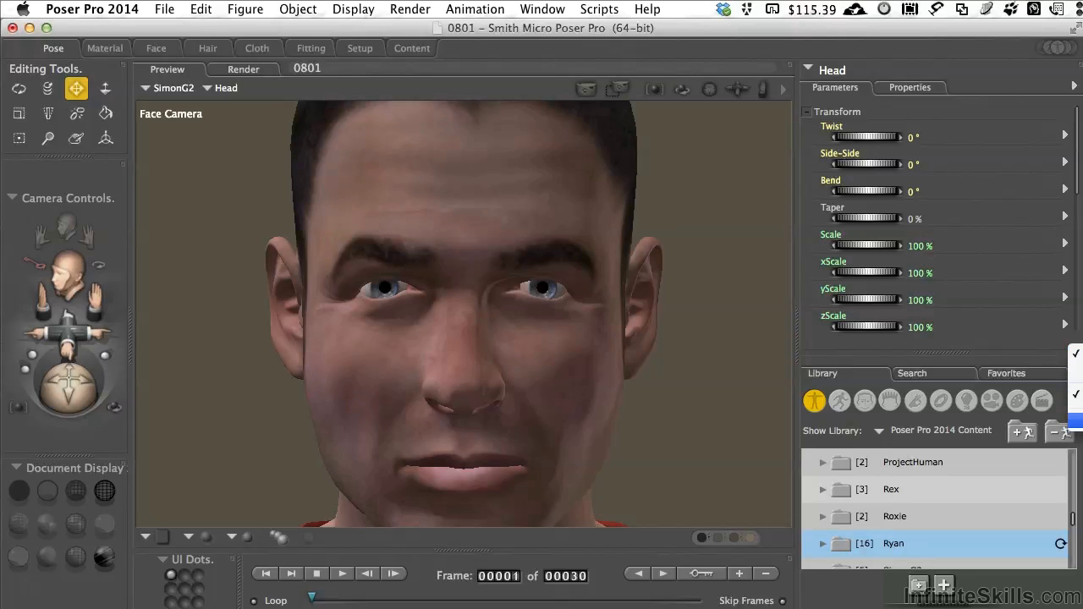
left_click(1075, 420)
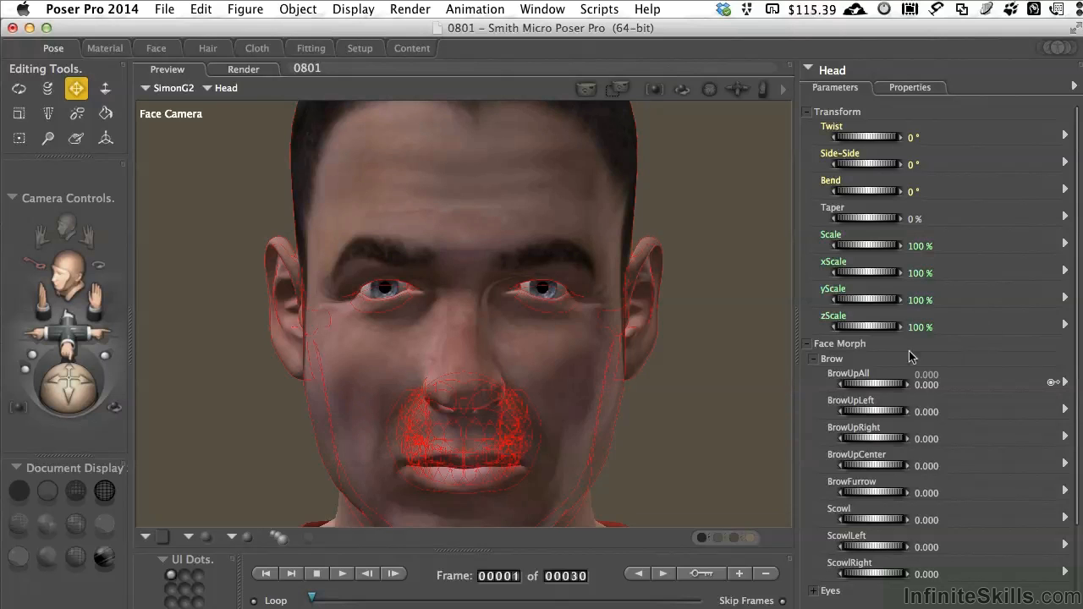
left_click(808, 343)
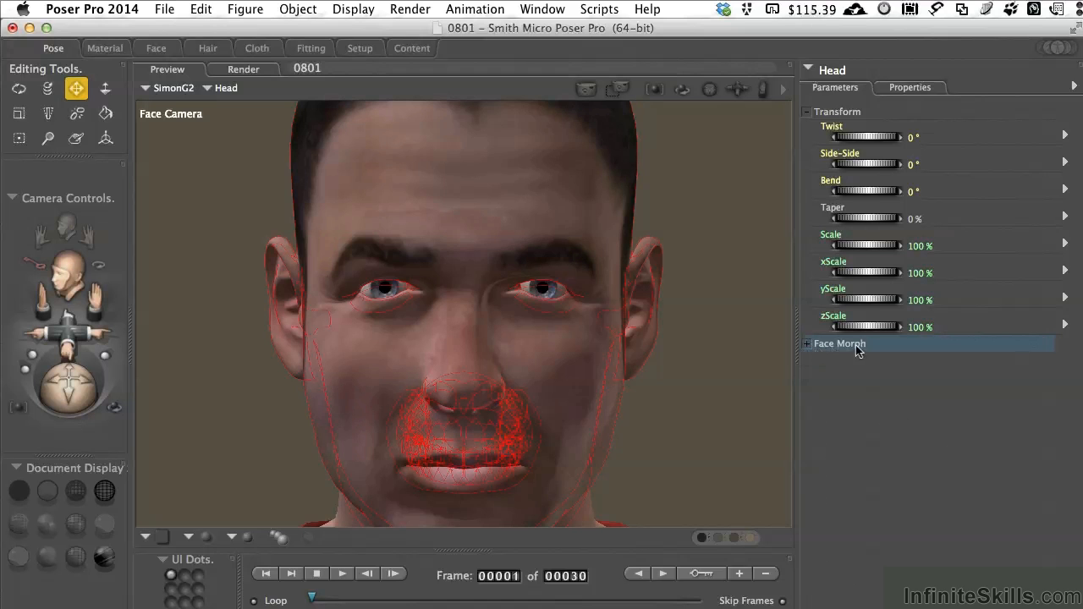
left_click(808, 344)
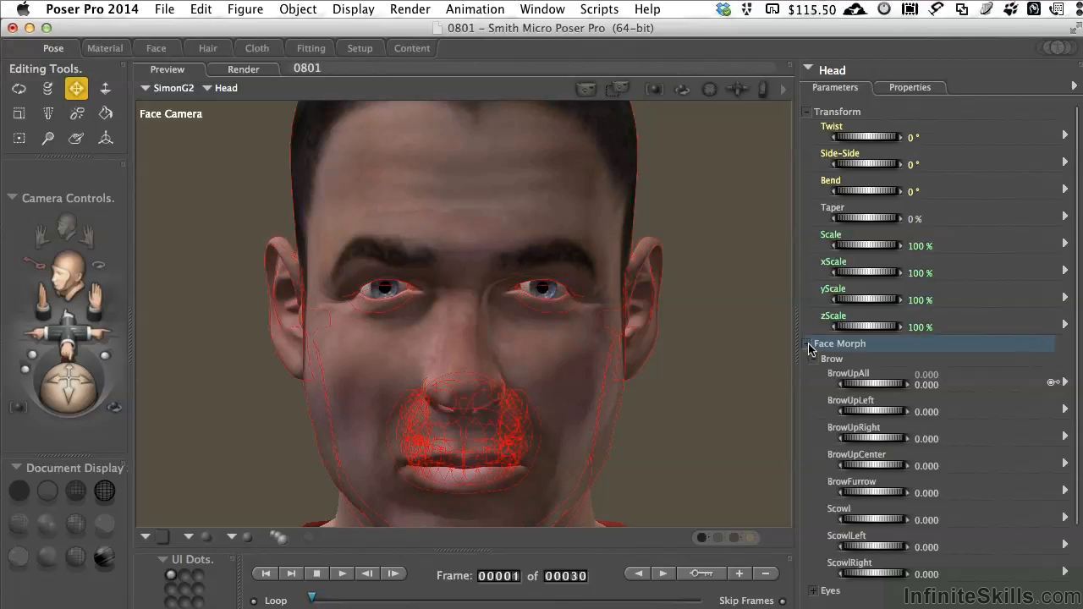
left_click(813, 359)
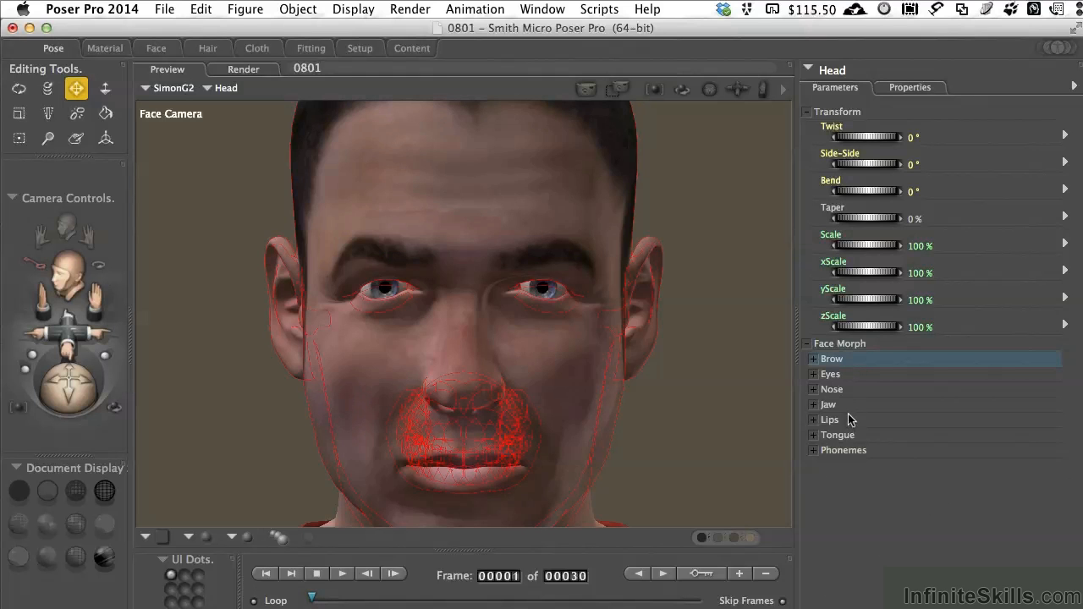
left_click(814, 361)
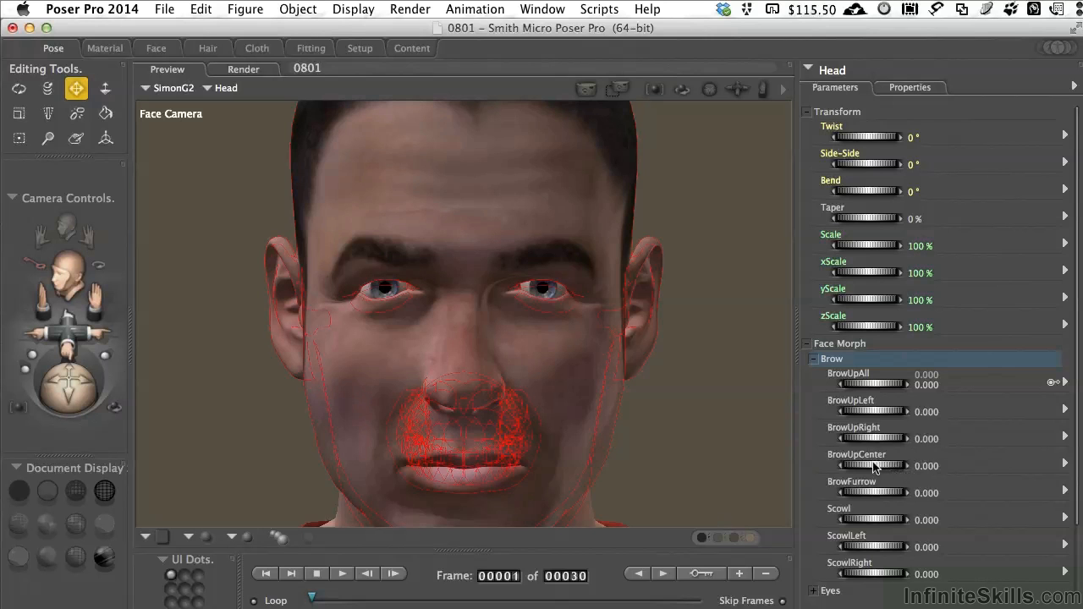
Set BrowUpCenter -1.000, Scowl 0.660, BrowFurrow 0.560 and BrowUpLeft 0.980.
left_click_drag(876, 467, 850, 467)
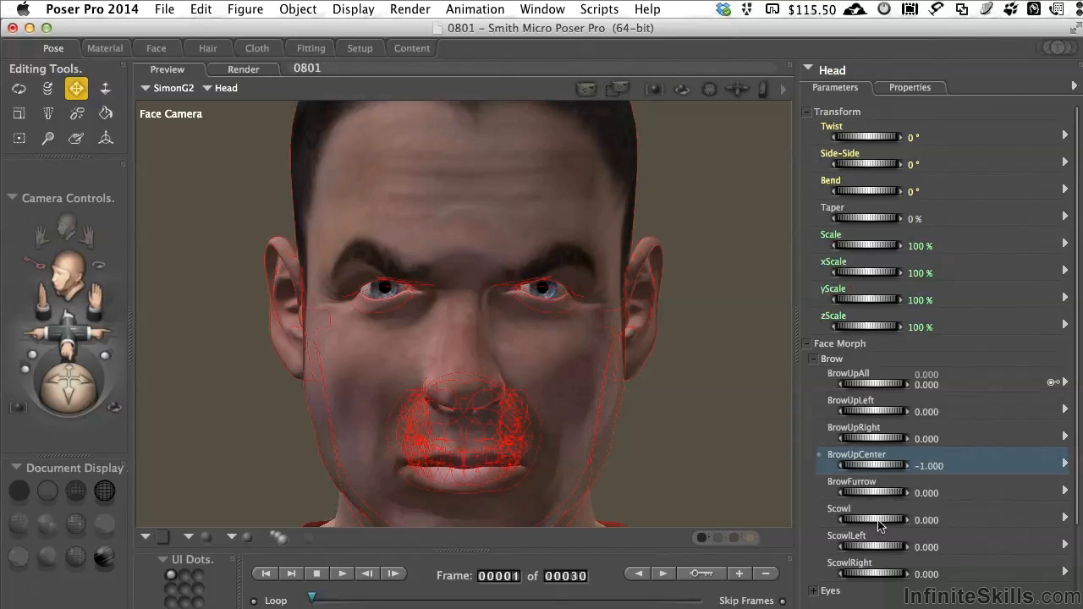
left_click_drag(876, 521, 889, 493)
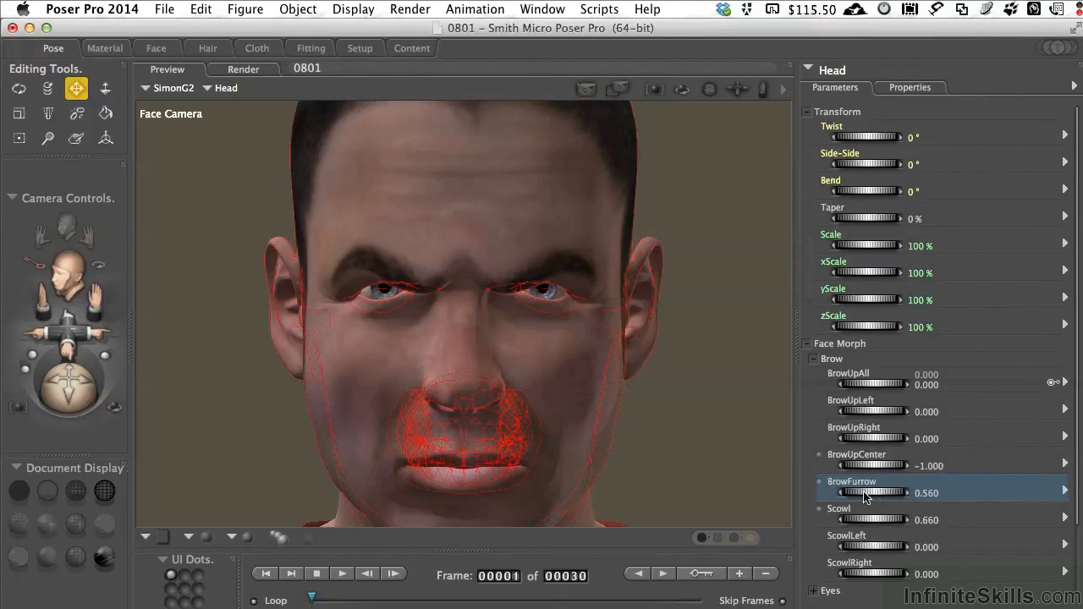
left_click(932, 495)
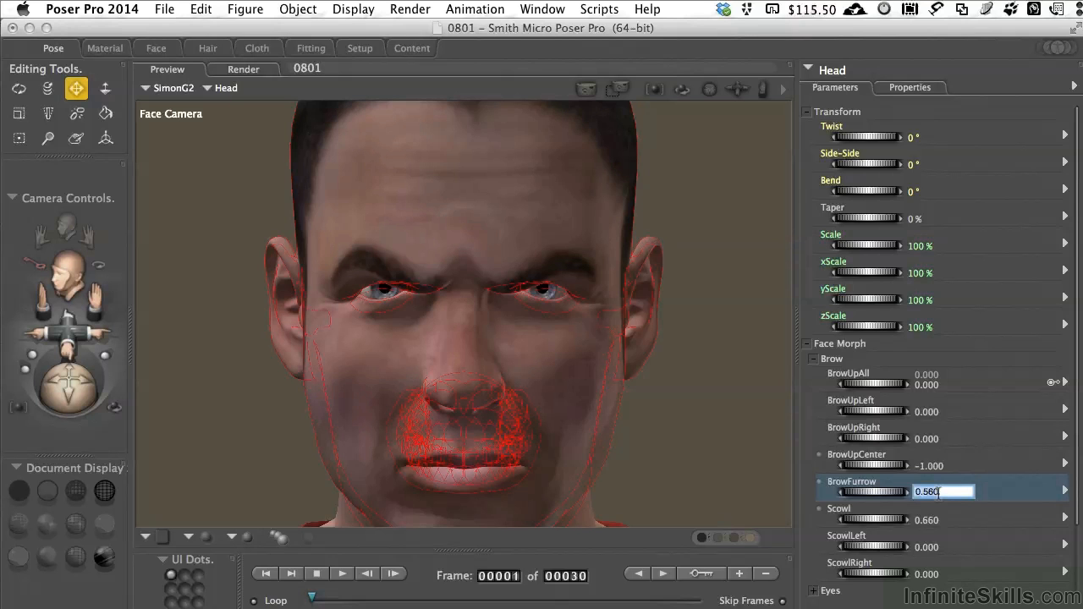
left_click(1017, 517)
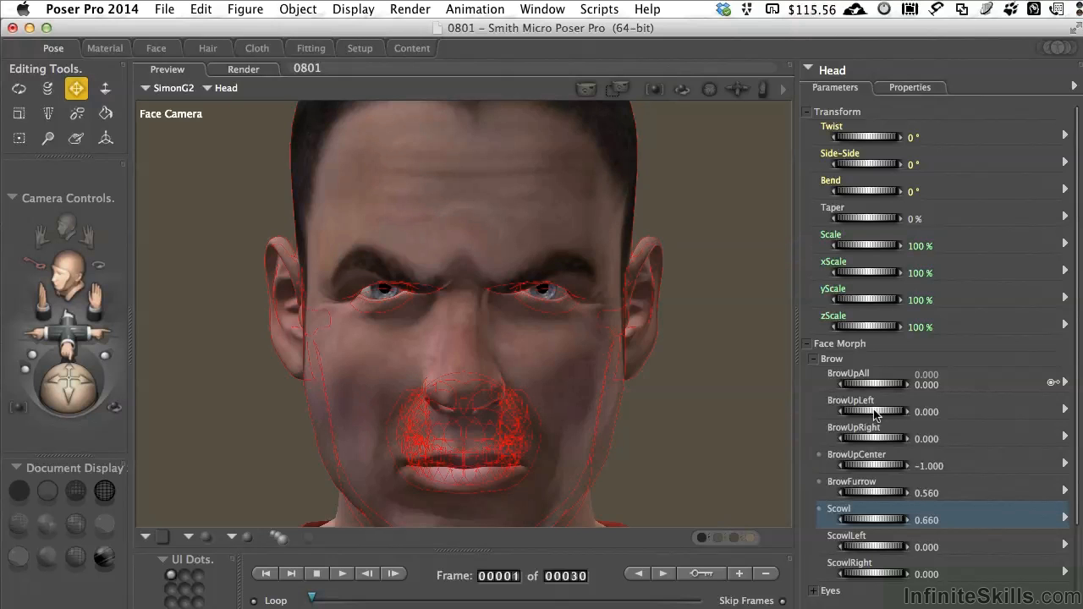
mouse_move(876, 413)
left_mouse_down()
mouse_move(929, 413)
mouse_move(876, 414)
left_mouse_up()
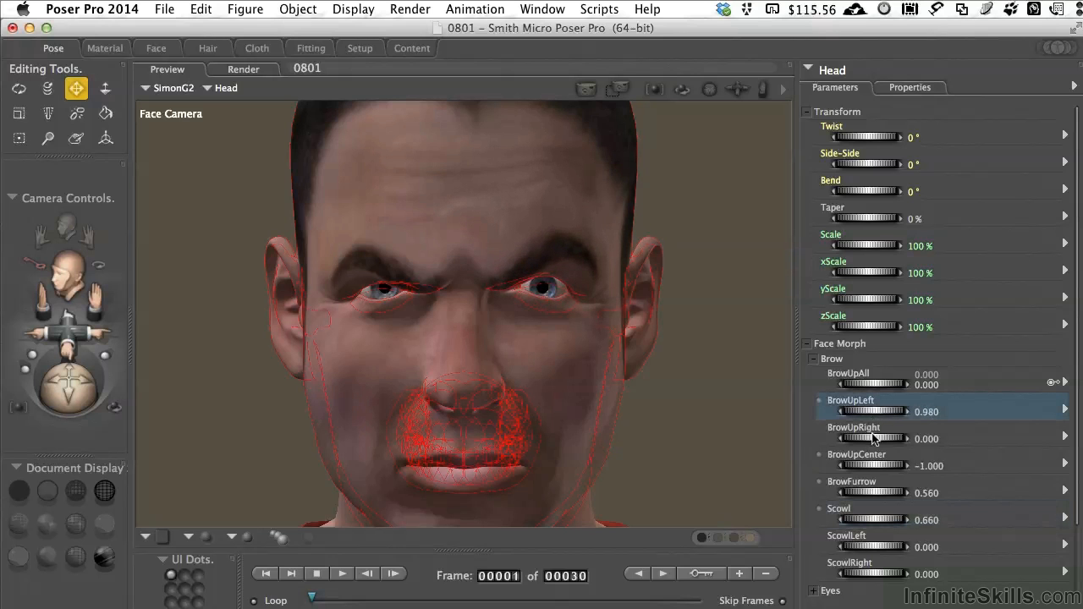
Expand the Eyes morphs and set EyesSide-Side 18.000, EyesUp-Down about -8.3 and Blink 0.160.
left_click(815, 359)
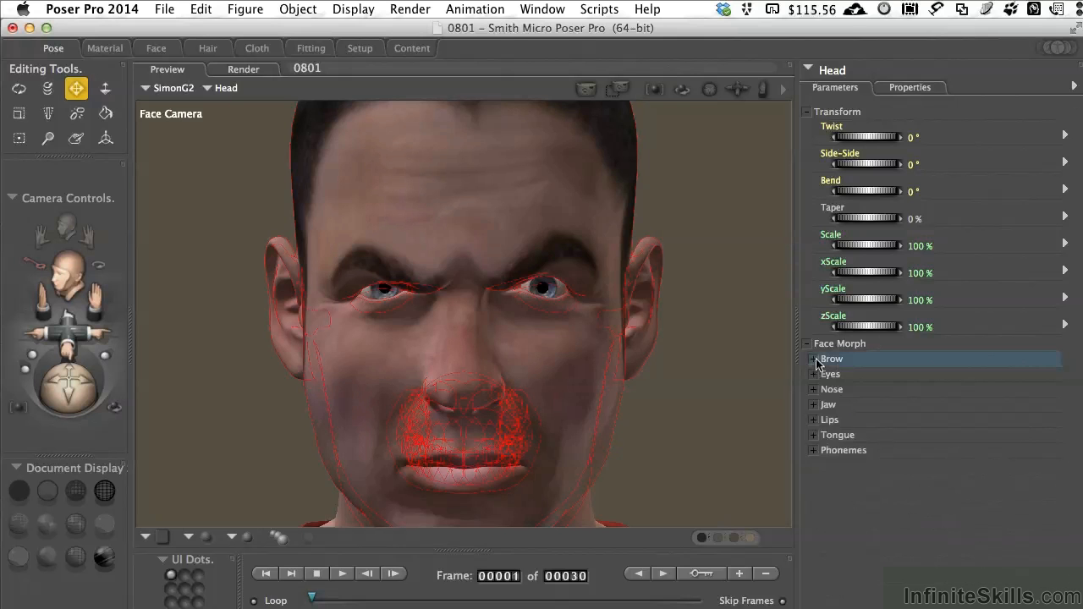
left_click(814, 374)
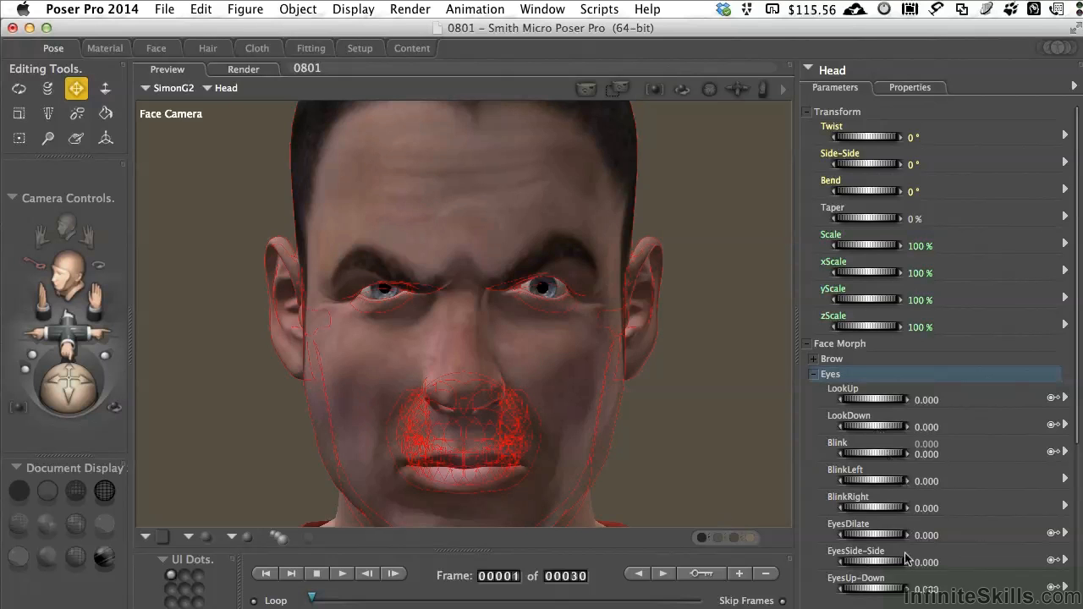
mouse_move(880, 565)
left_mouse_down()
mouse_move(860, 566)
mouse_move(889, 565)
left_mouse_up()
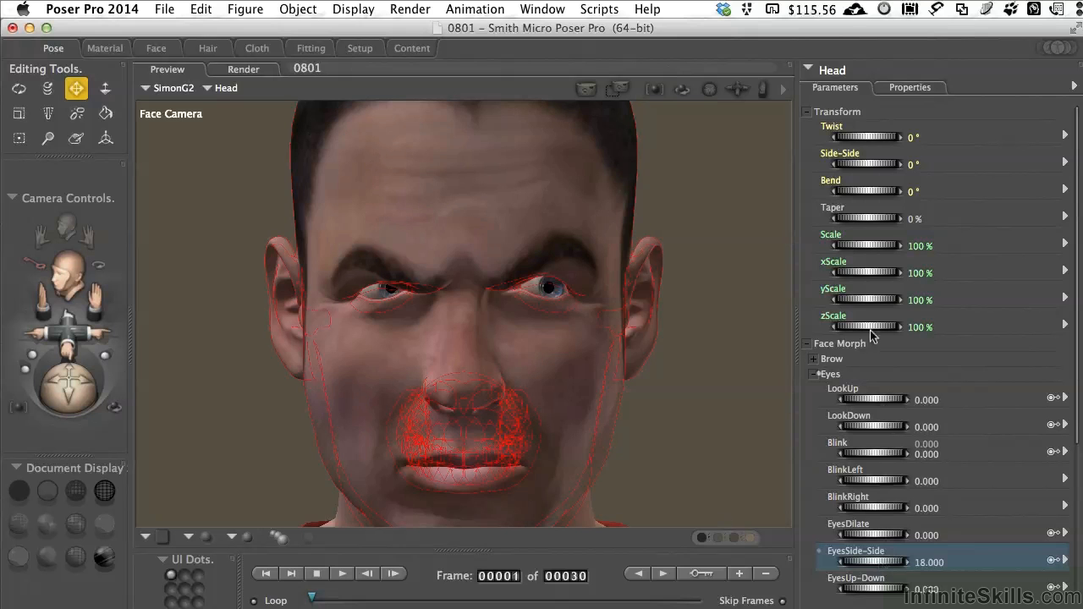
left_click(829, 69)
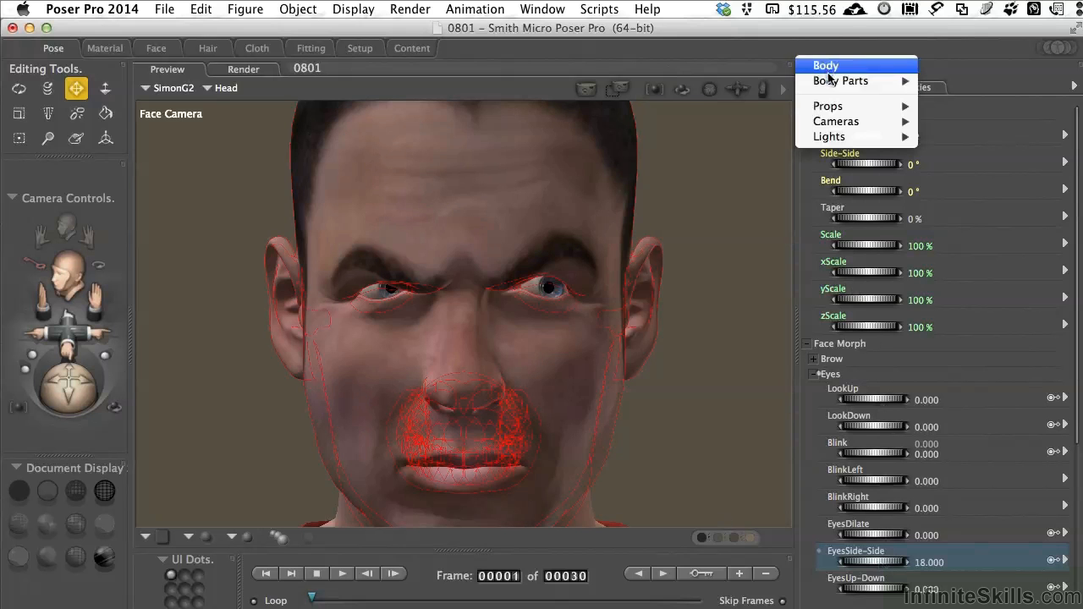
mouse_move(871, 82)
mouse_move(949, 152)
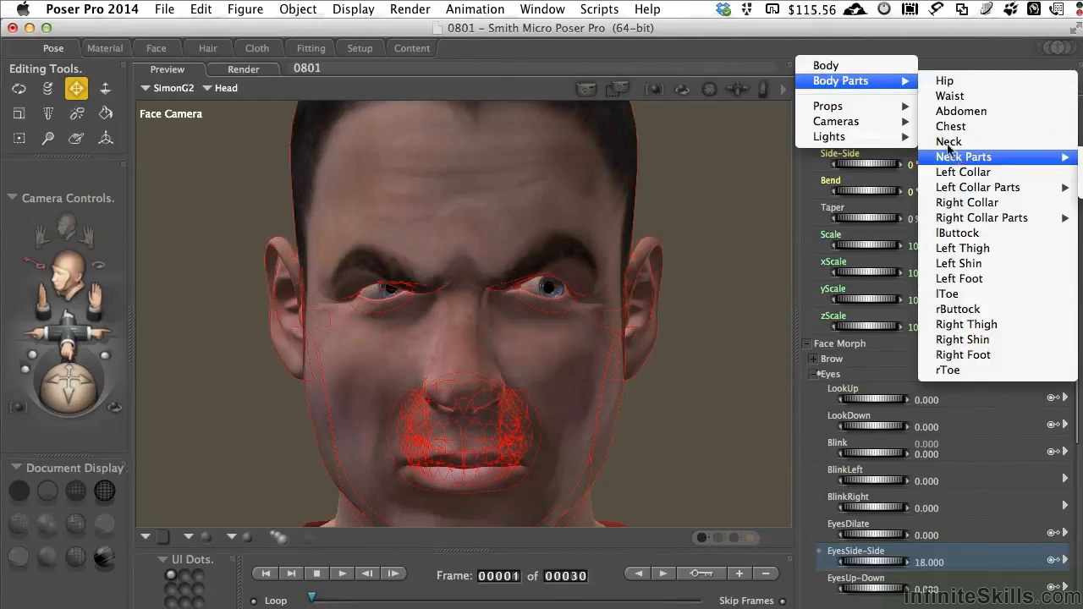
left_click(954, 52)
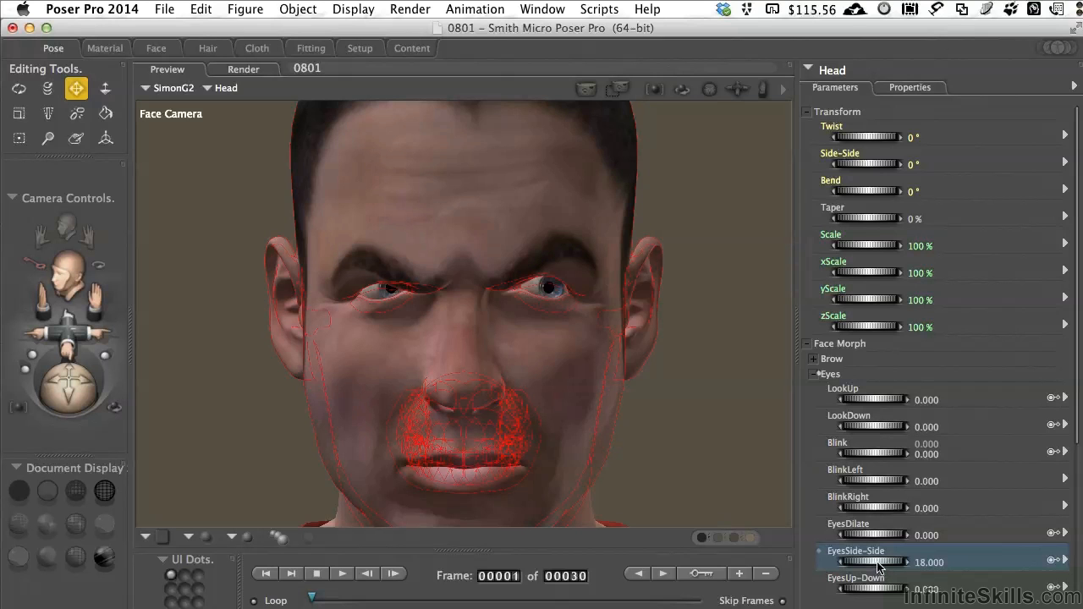
left_click_drag(883, 592, 867, 592)
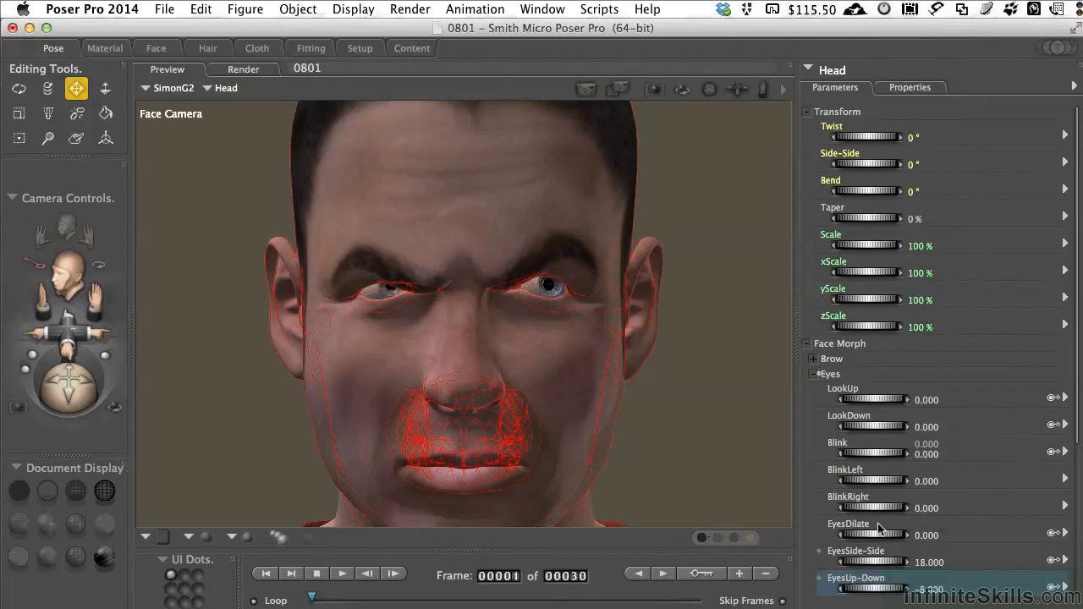
left_click_drag(881, 457, 882, 459)
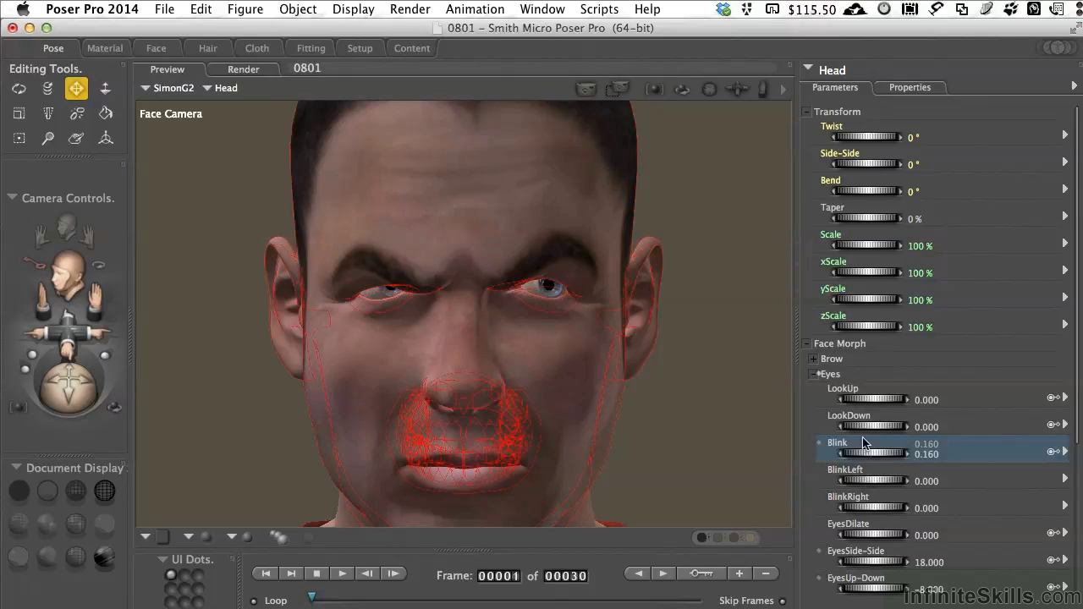
Set JawShiftRight to -0.340 and the Lips Smile morph to 0.420 for a sneer.
left_click(812, 374)
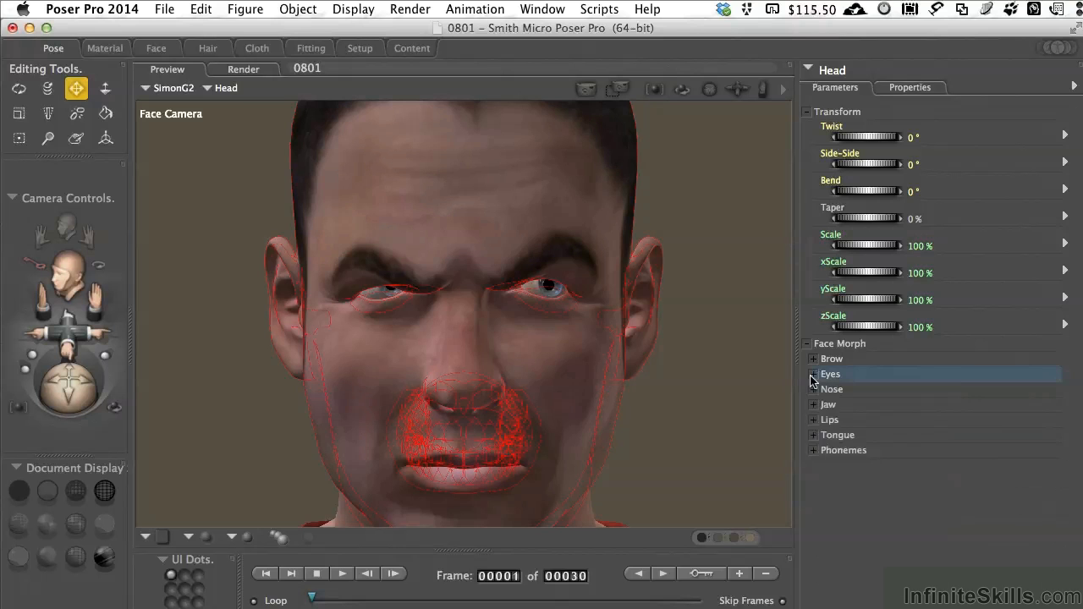
left_click(813, 405)
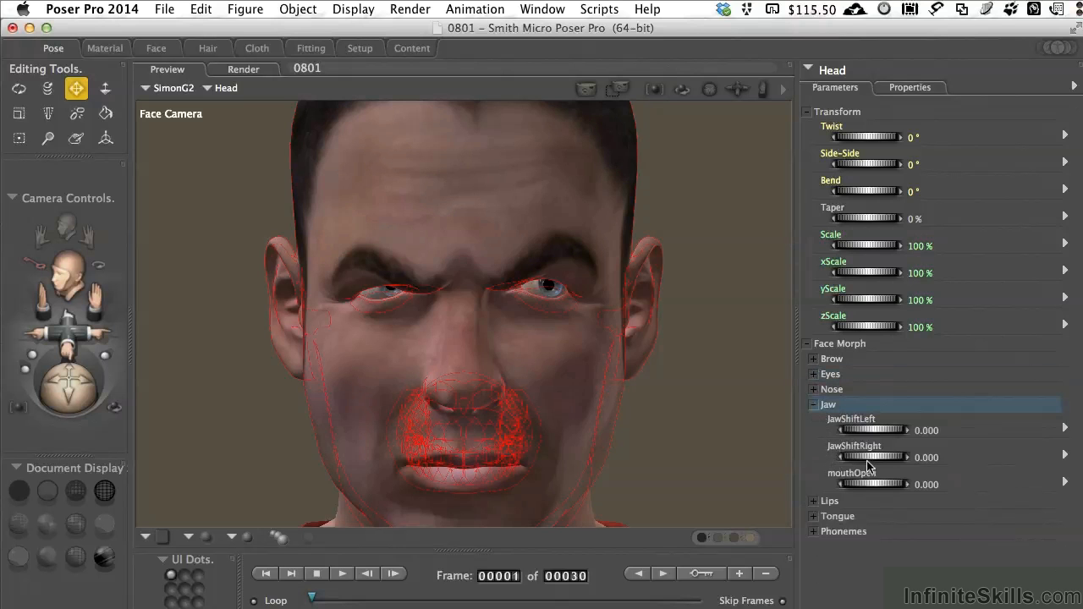
left_click_drag(868, 458, 839, 458)
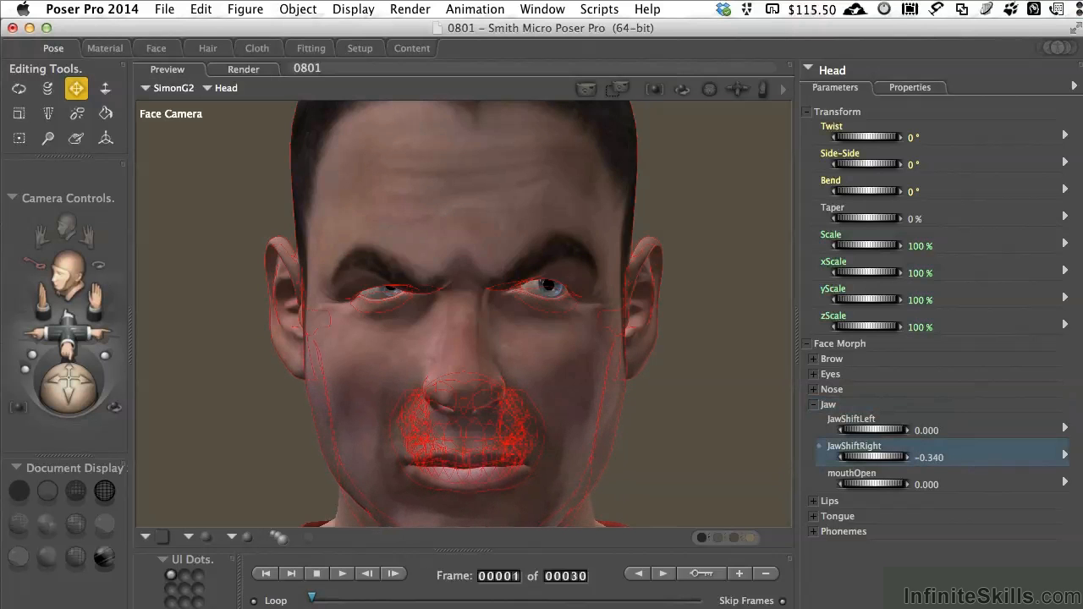
left_click(813, 501)
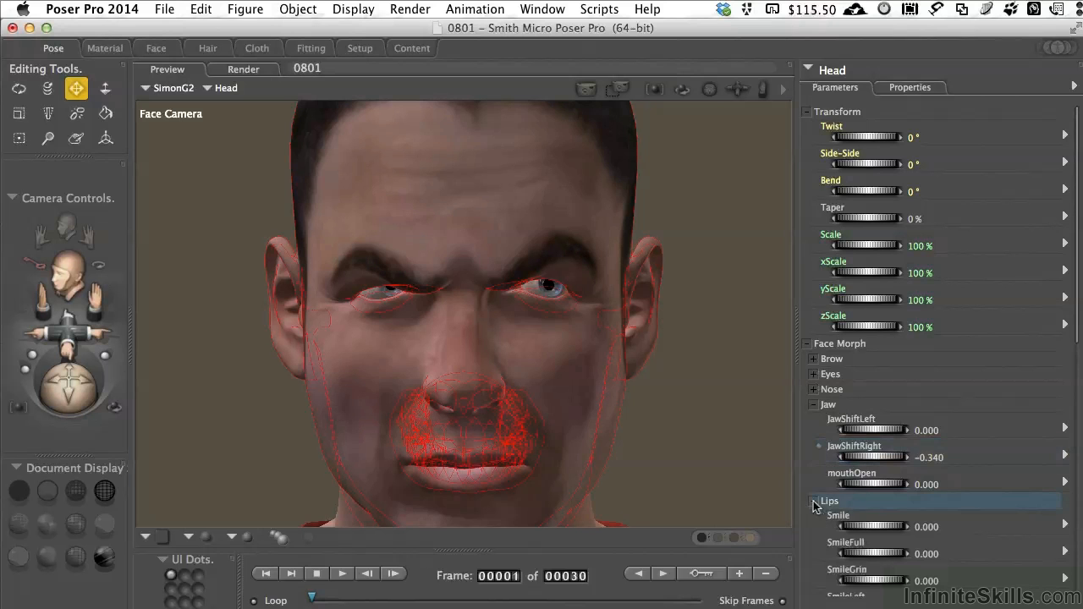
mouse_move(882, 527)
left_mouse_down()
mouse_move(907, 527)
mouse_move(880, 525)
left_mouse_up()
Collapse the Jaw and Lips groups and expand Phonemes to show the mouthA–mouthTH dials.
left_click(814, 406)
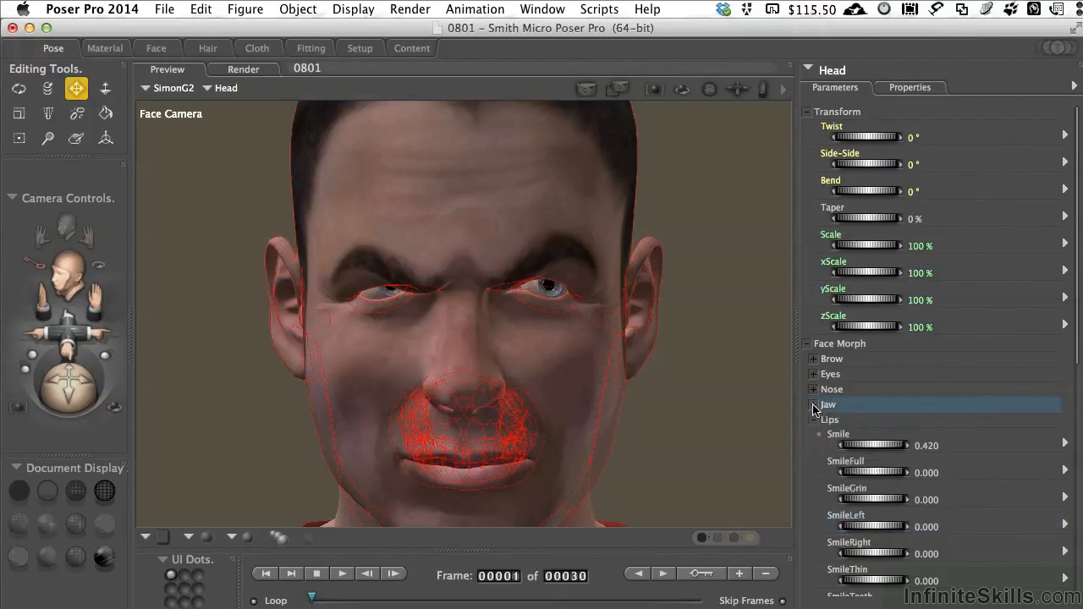
left_click(814, 420)
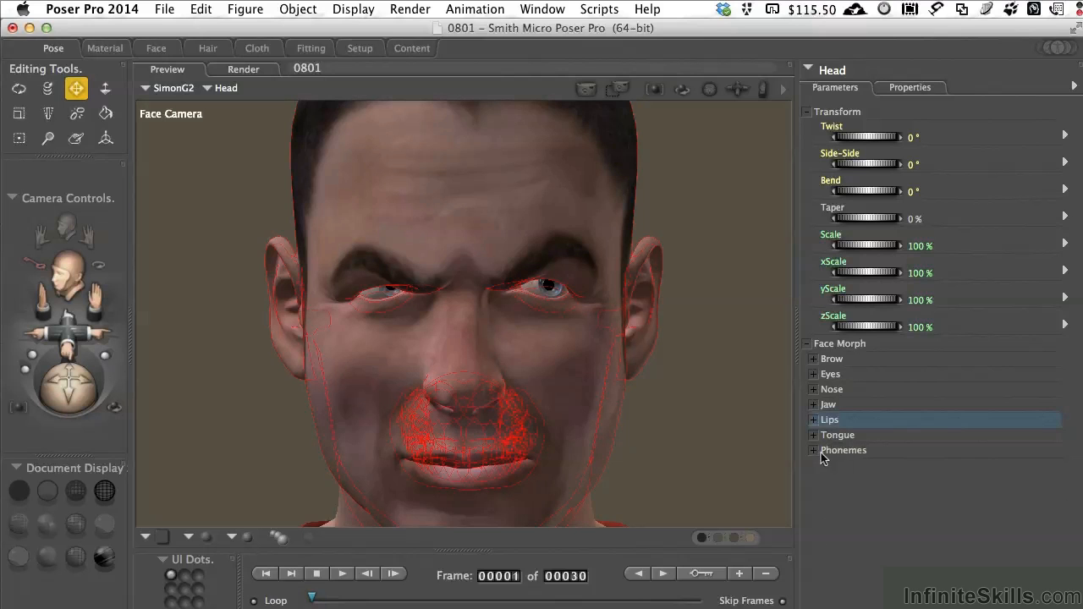
left_click(814, 451)
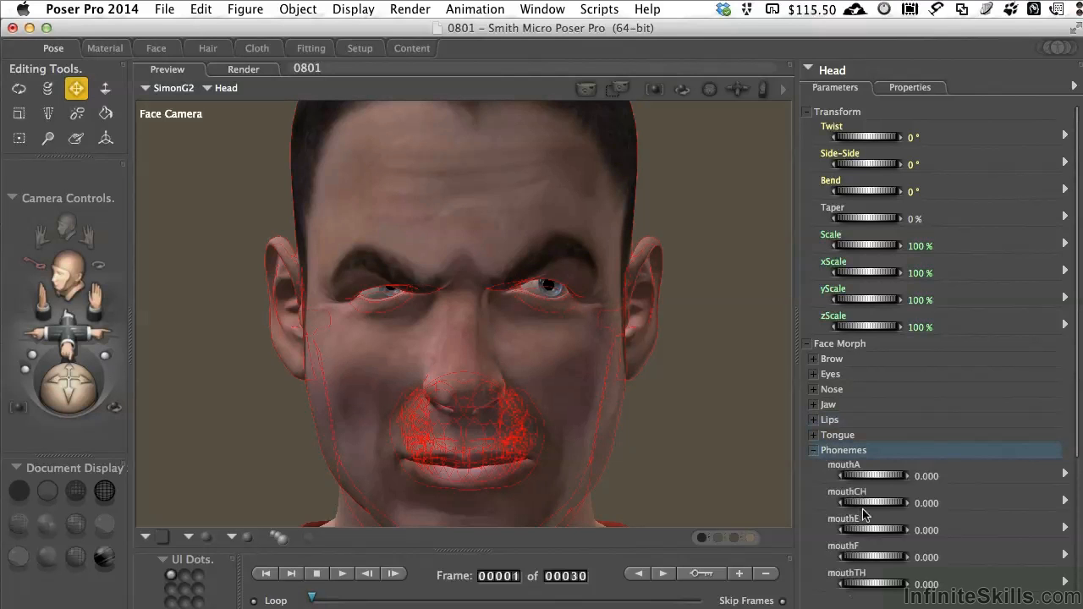